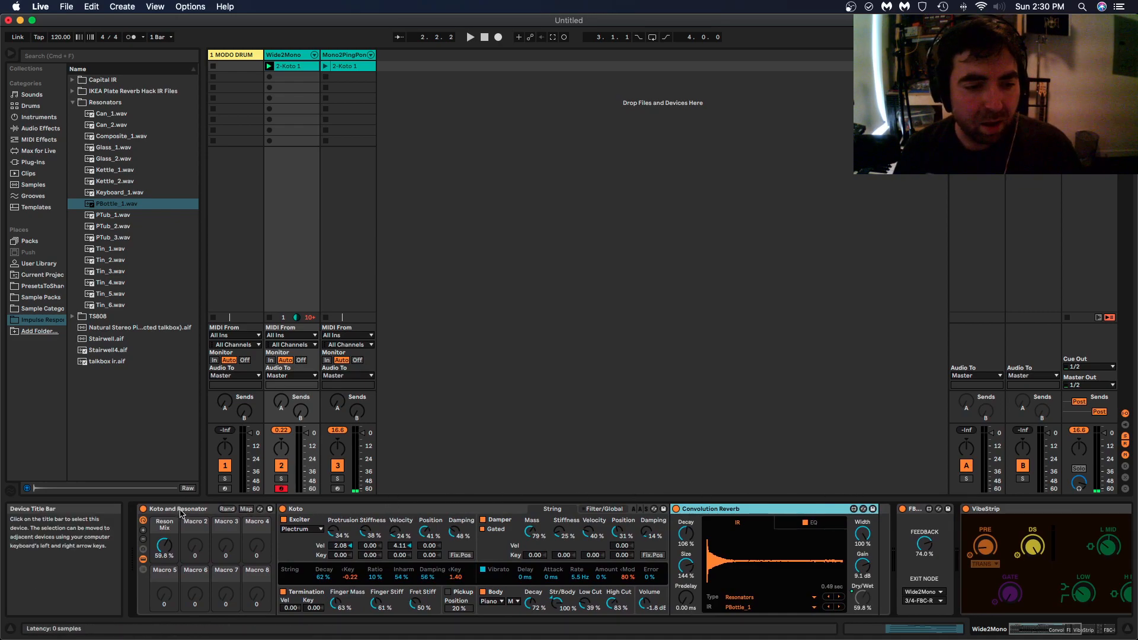
- Look over the Koto instrument and Convolution Reverb inside the Koto and Resonator rack and hide the rack's devices
click(346, 510)
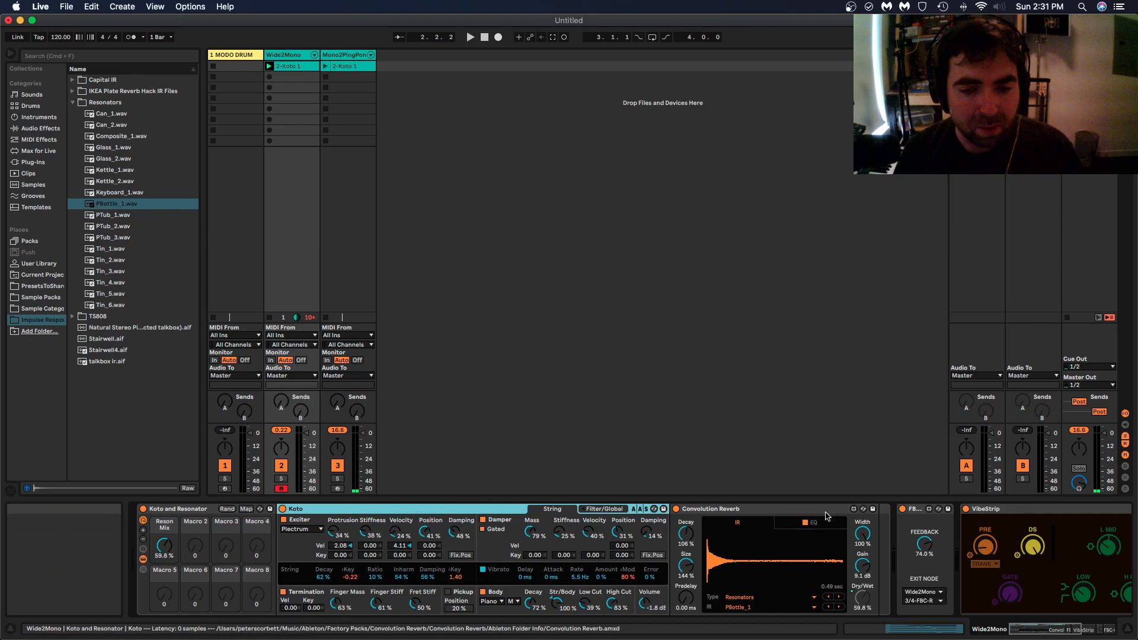
click(751, 513)
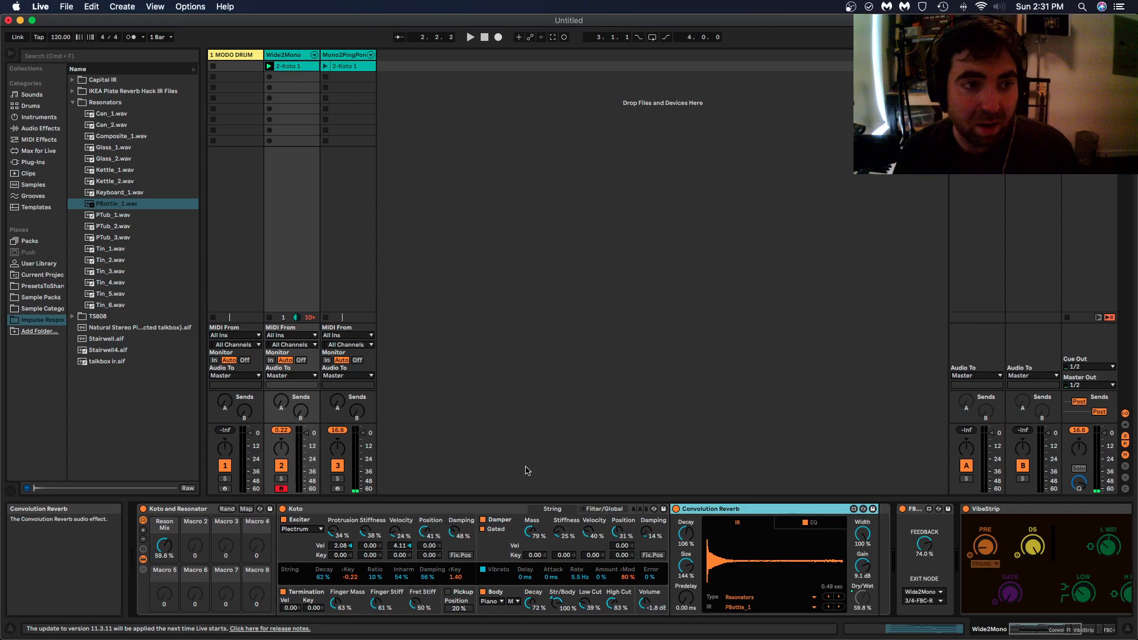
click(123, 206)
click(414, 194)
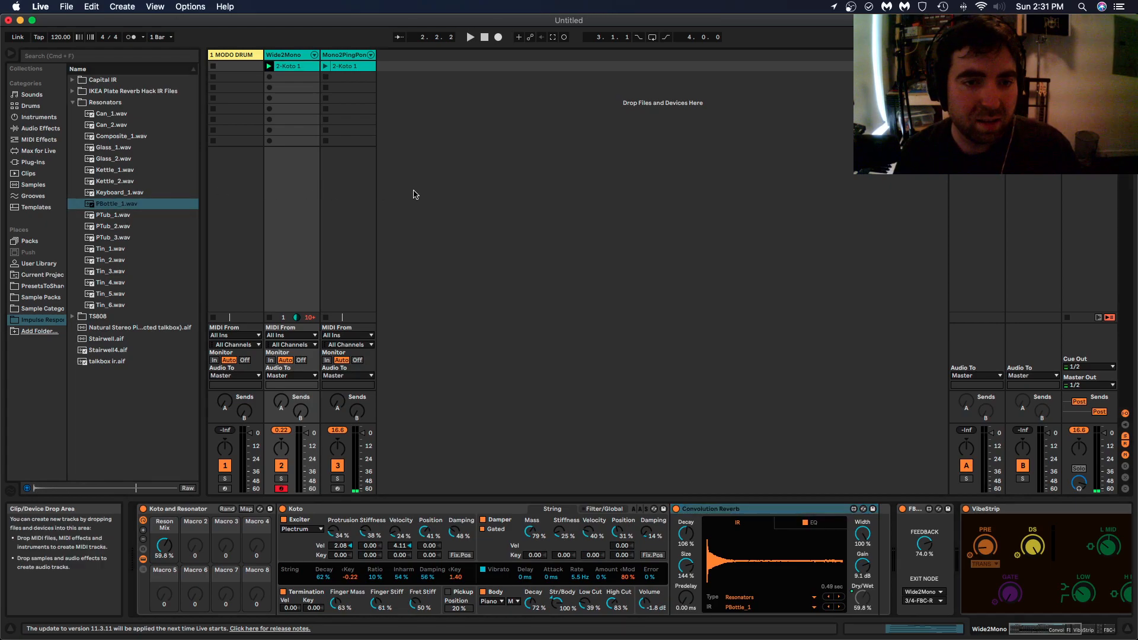
click(145, 560)
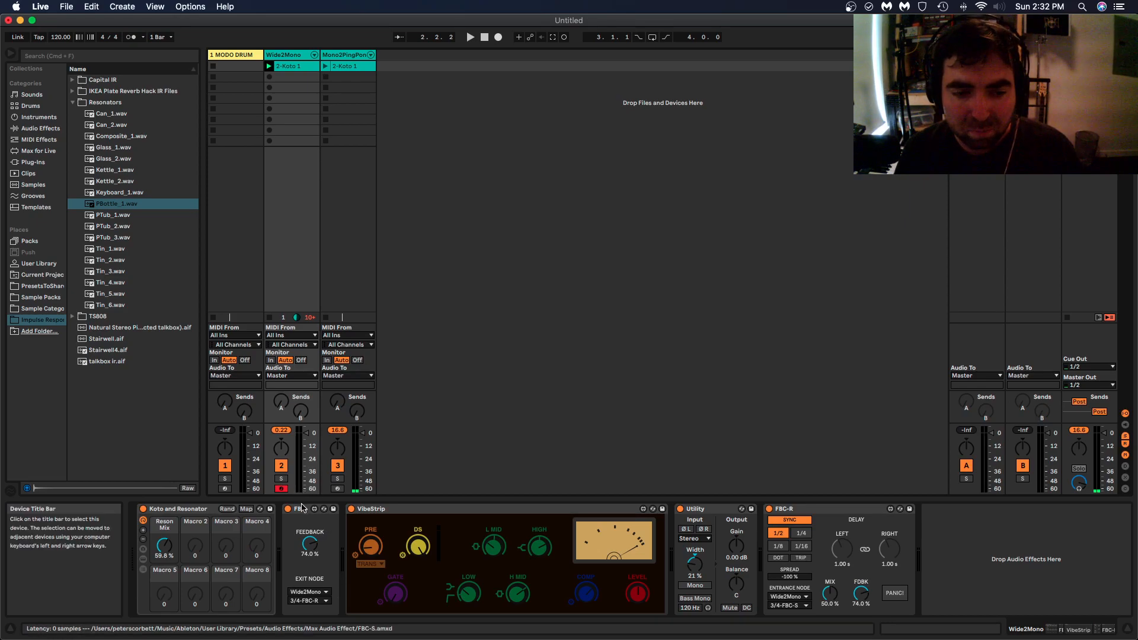
- Examine the feedback send, VibeStrip, Utility and FBC-R devices that follow the rack on the Wide2Mono track
click(302, 508)
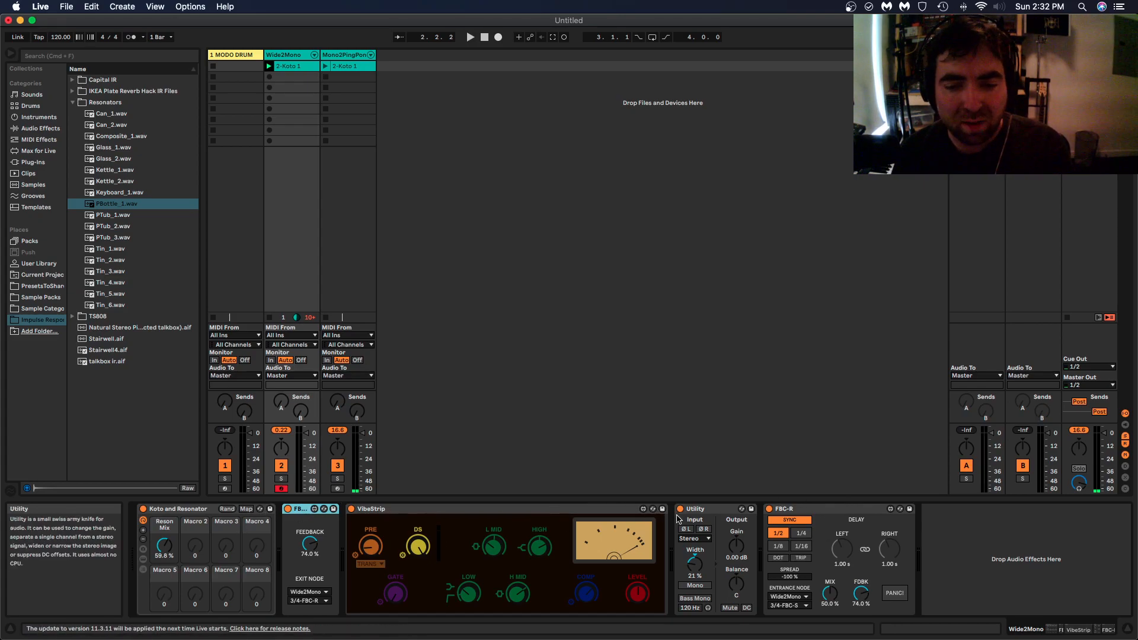
click(424, 511)
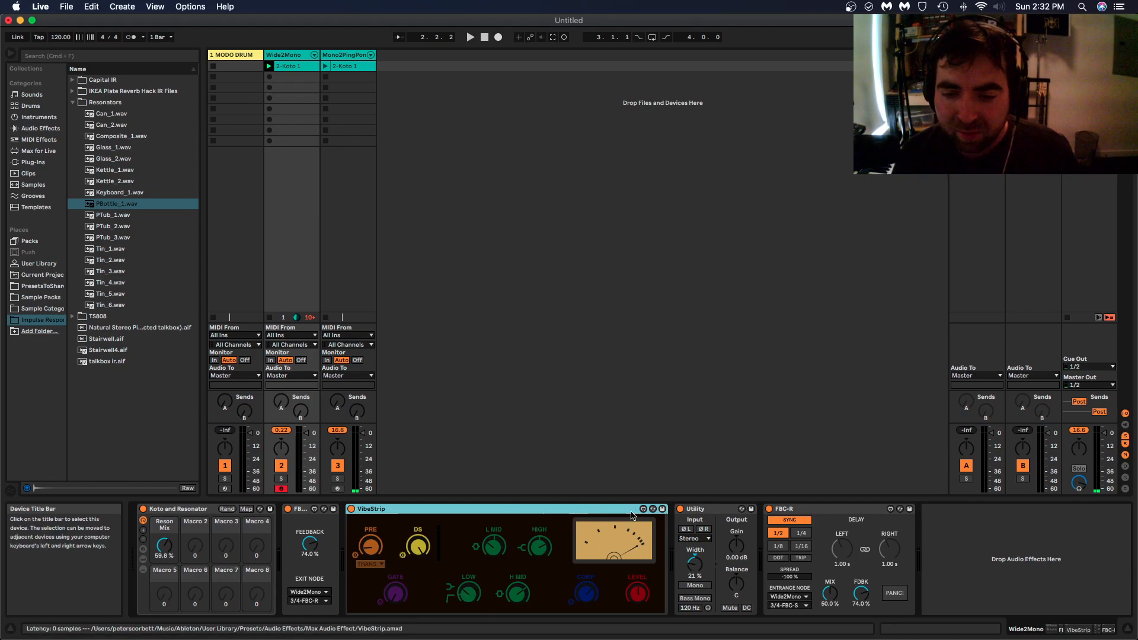
click(719, 511)
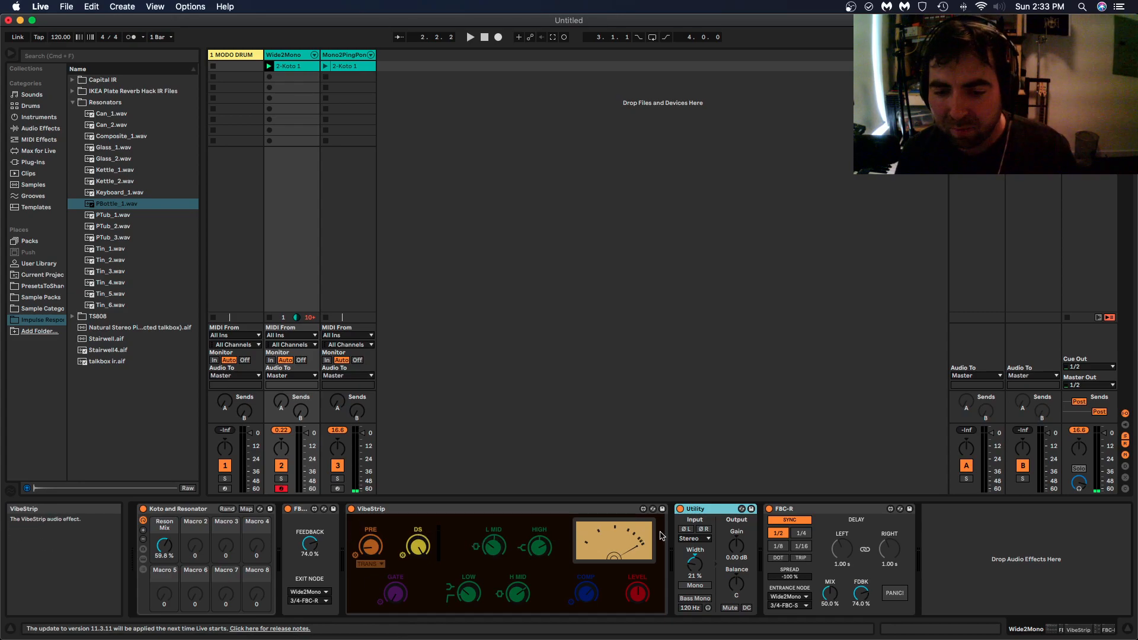
click(624, 520)
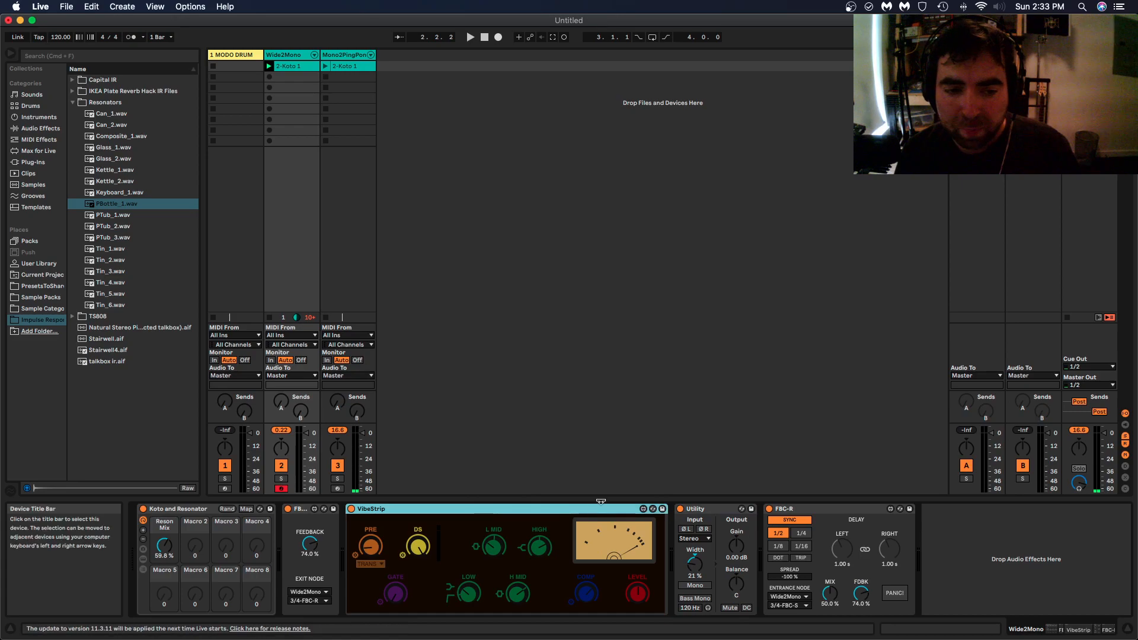
click(688, 510)
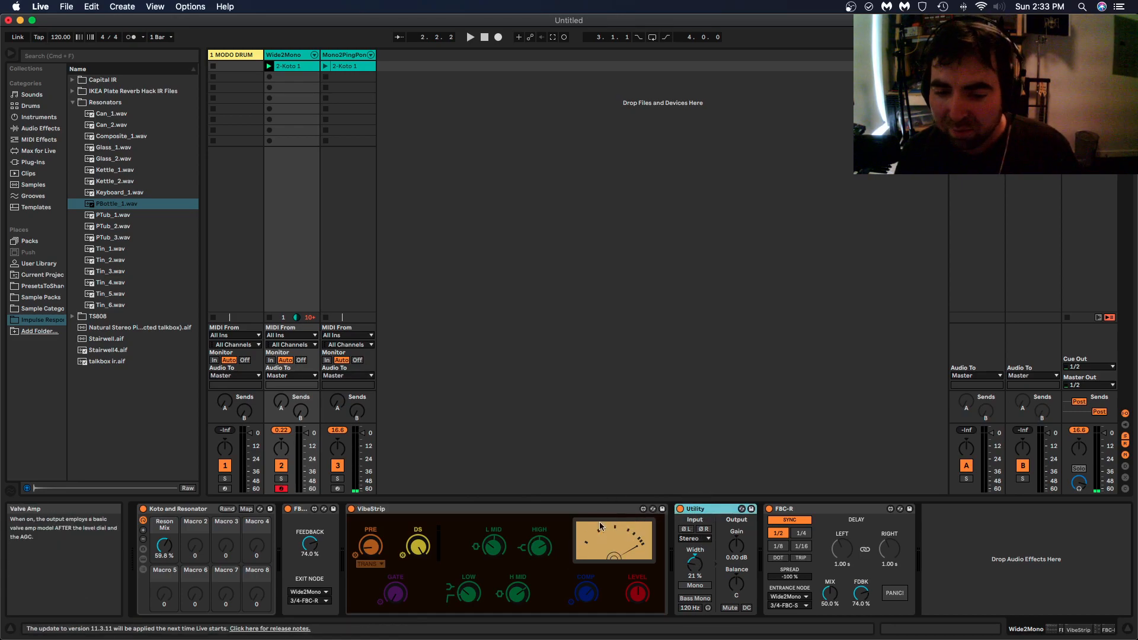
click(524, 512)
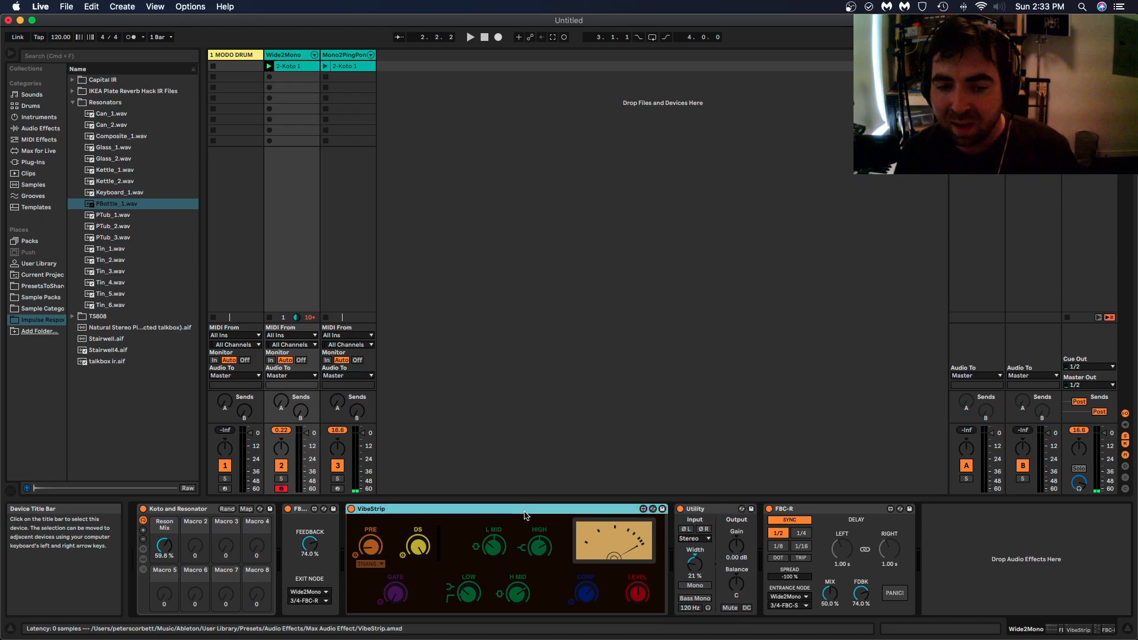
click(715, 511)
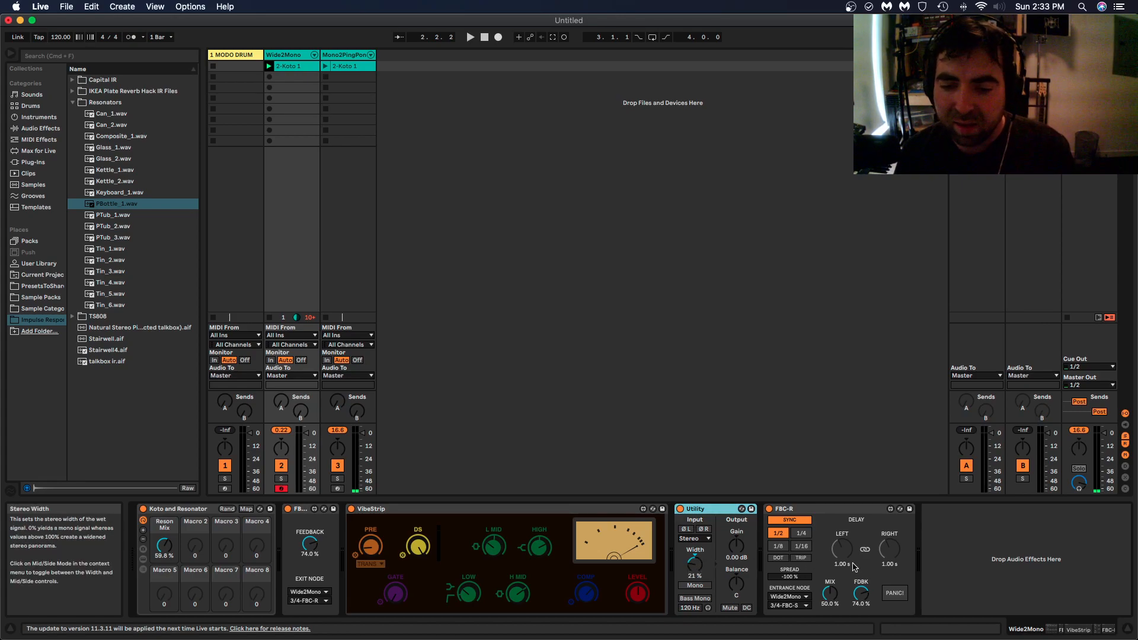
click(807, 528)
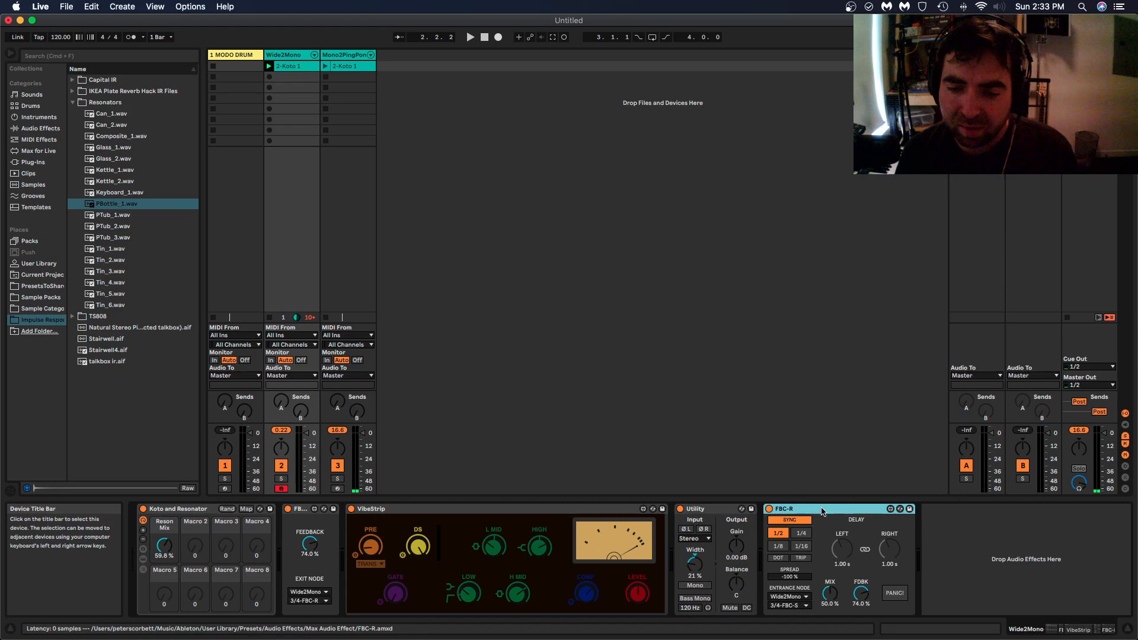
click(304, 523)
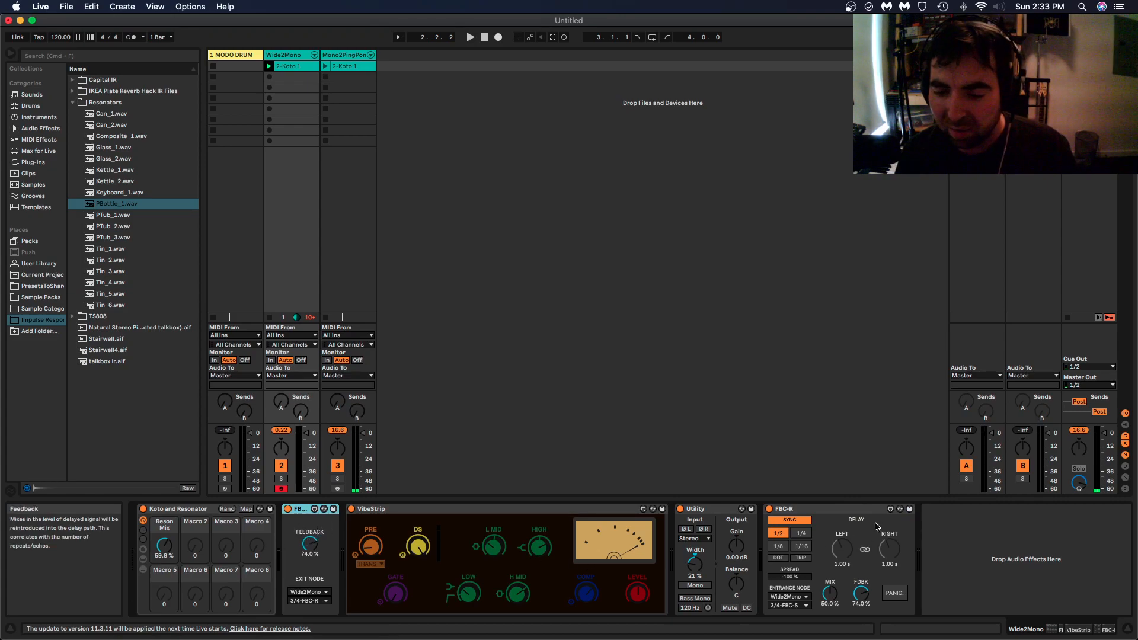
click(831, 510)
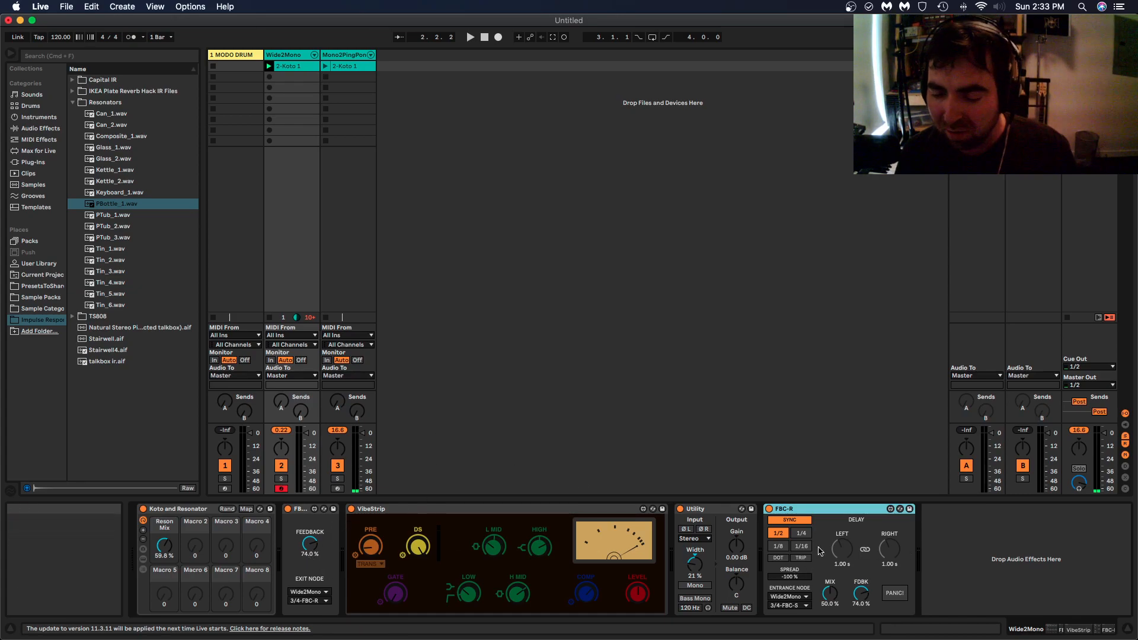
- Demonstrate FBC-R's stereo Spread by resetting it to 0 % and lowering it back to -100 %
click(787, 578)
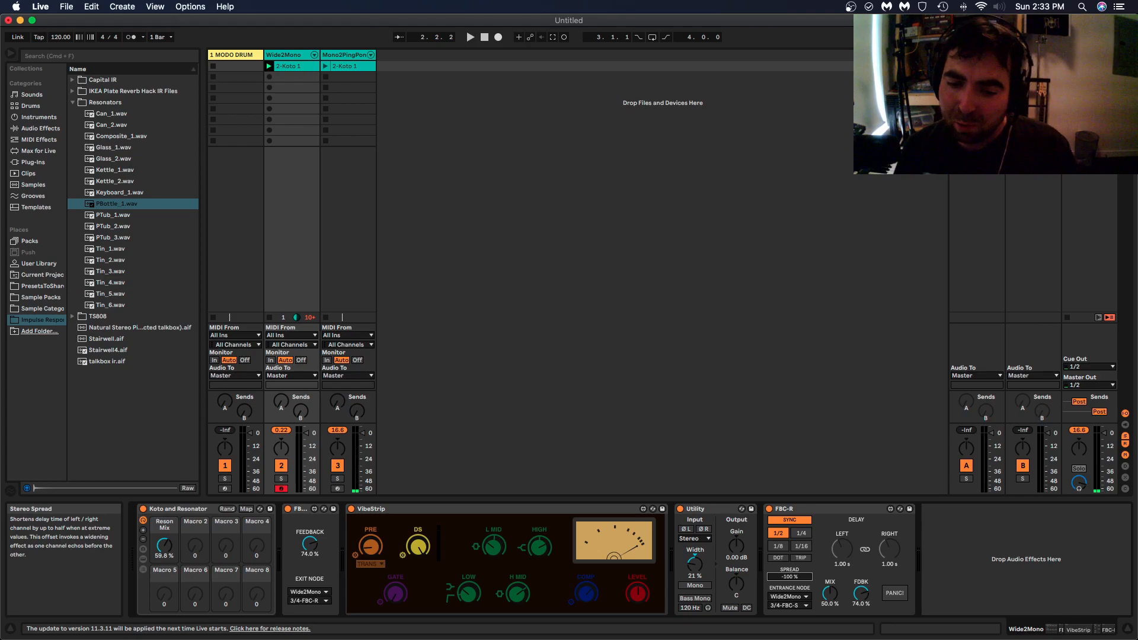
double_click(787, 578)
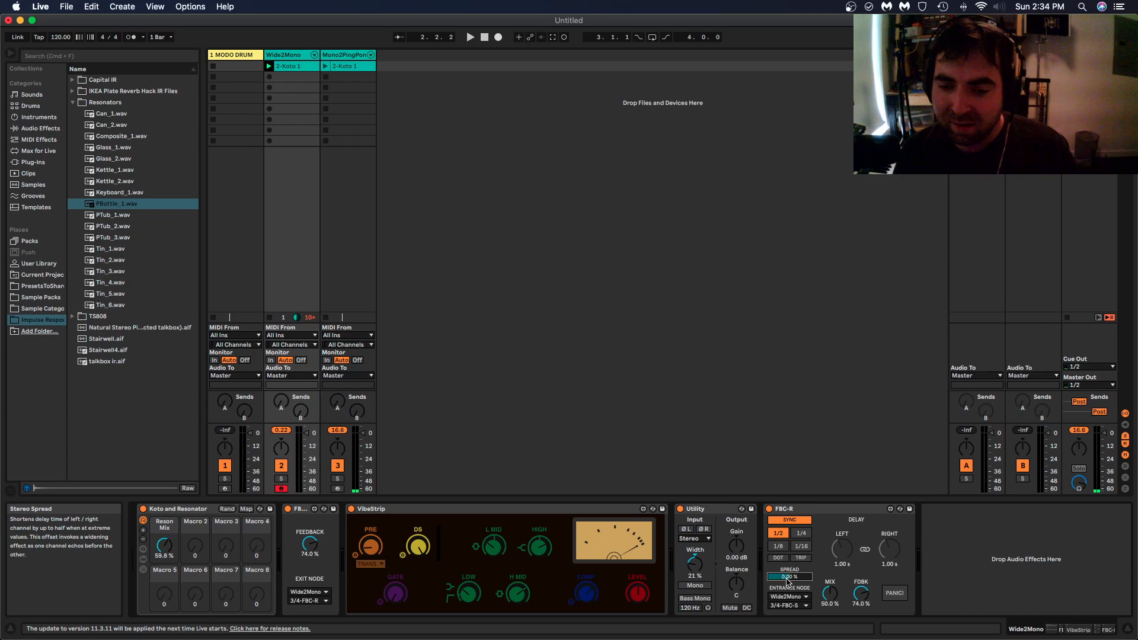
drag(788, 581, 788, 616)
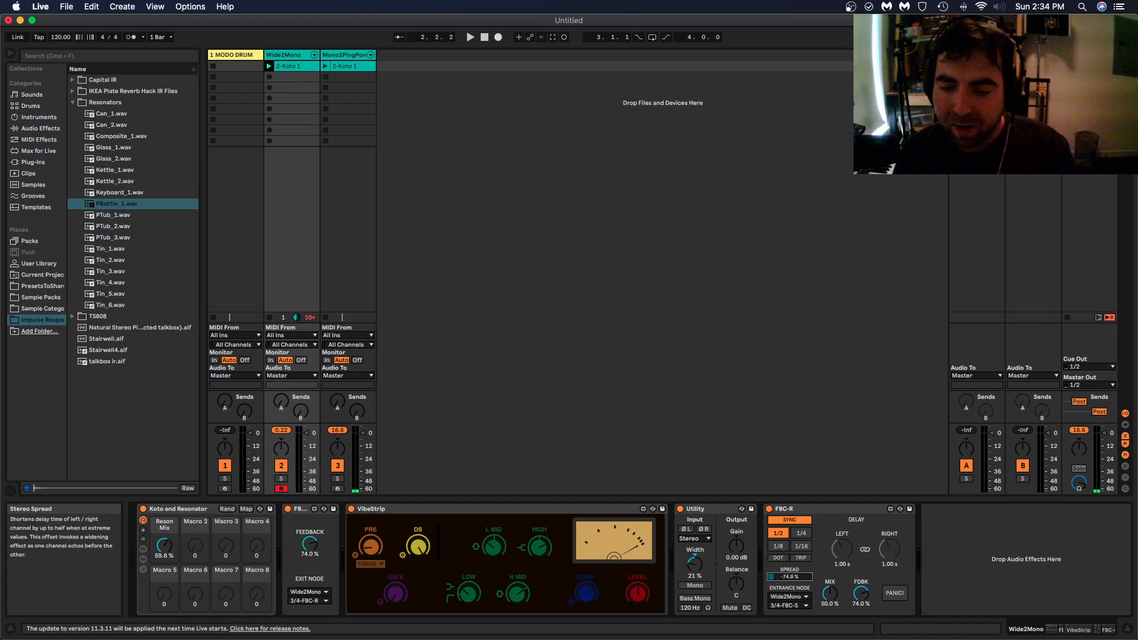
mouse_move(789, 578)
mouse_down()
mouse_move(789, 507)
mouse_move(789, 578)
mouse_up()
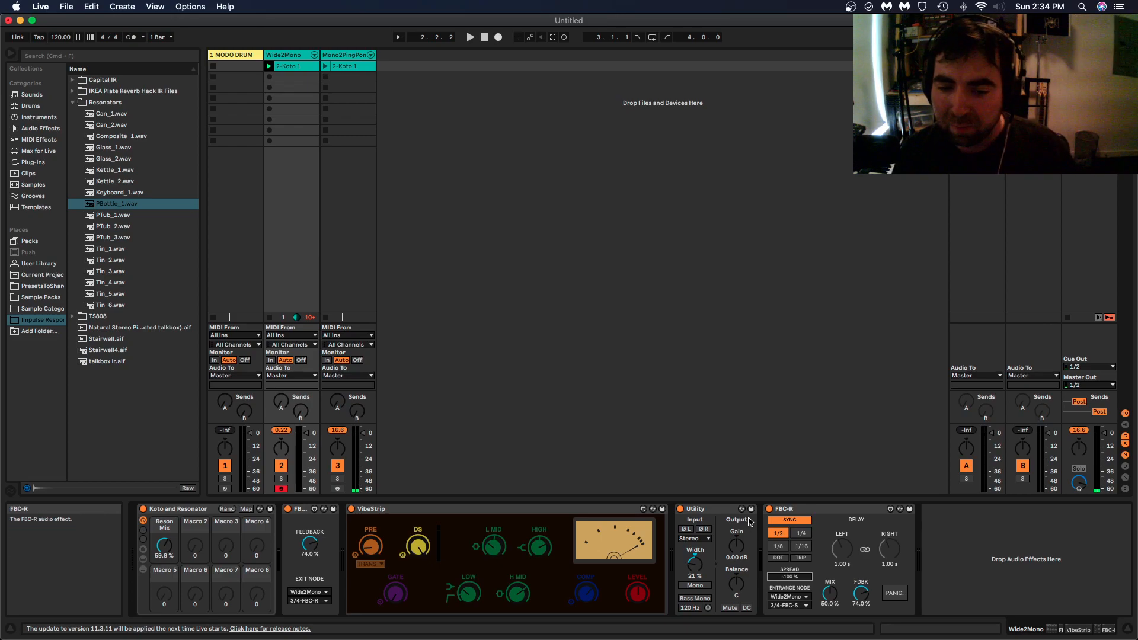
mouse_move(790, 576)
mouse_down()
mouse_move(798, 545)
mouse_move(797, 580)
mouse_up()
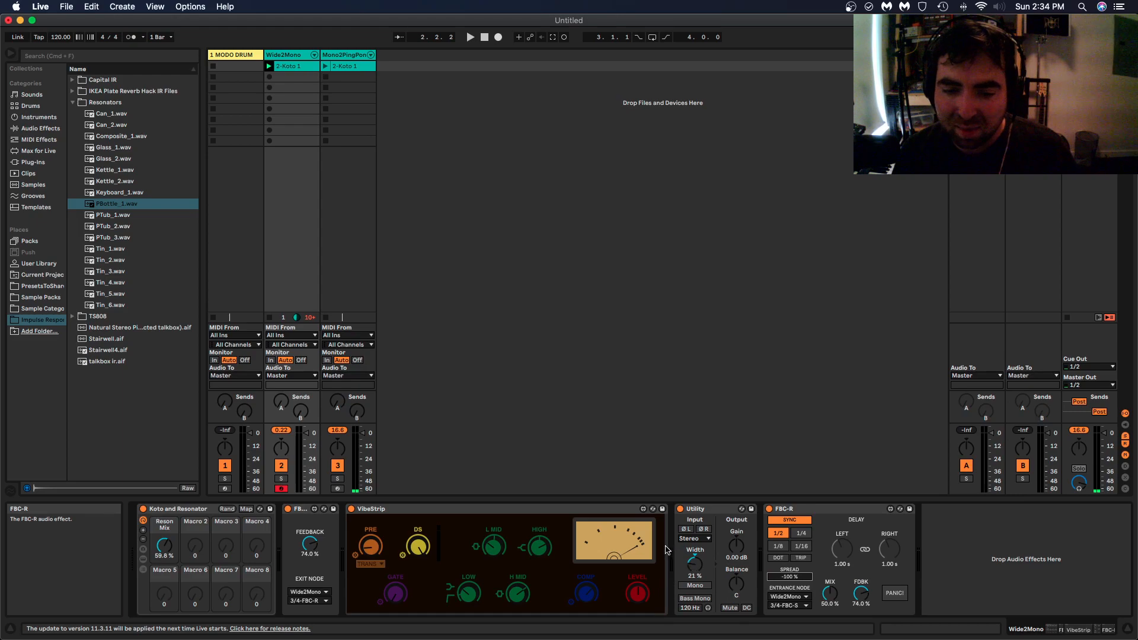
- Bypass the Utility on the Wide2Mono track to compare the sound and switch it back on
click(680, 510)
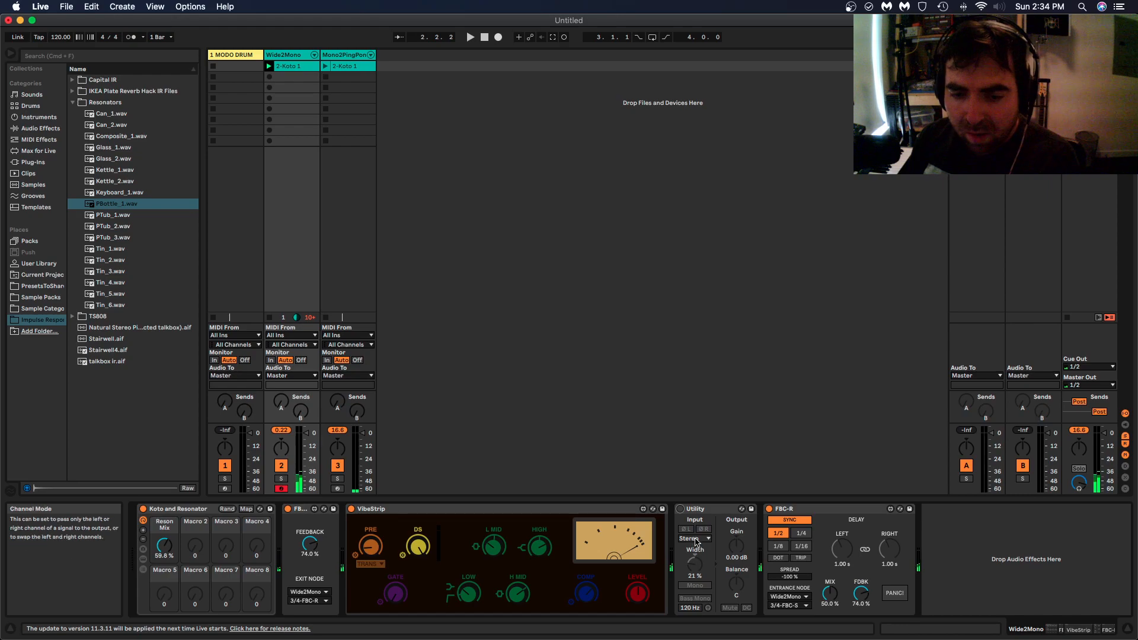
click(680, 509)
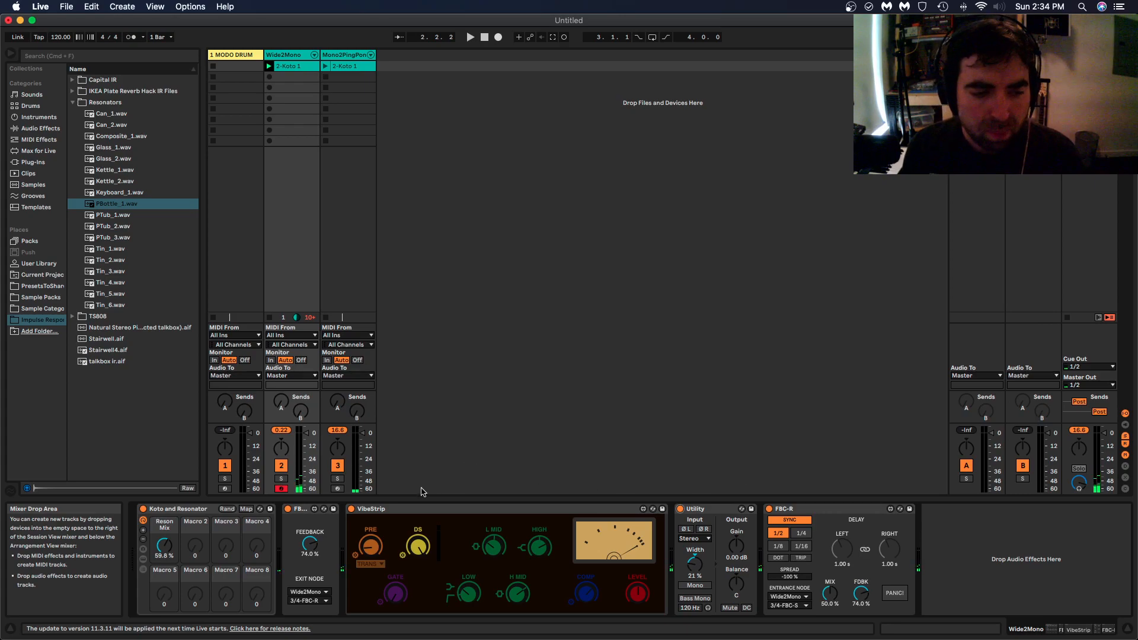
- Switch record arming from Wide2Mono to the Mono2PingPong track and look over its instrument rack and first Utility
click(281, 489)
click(338, 489)
click(338, 489)
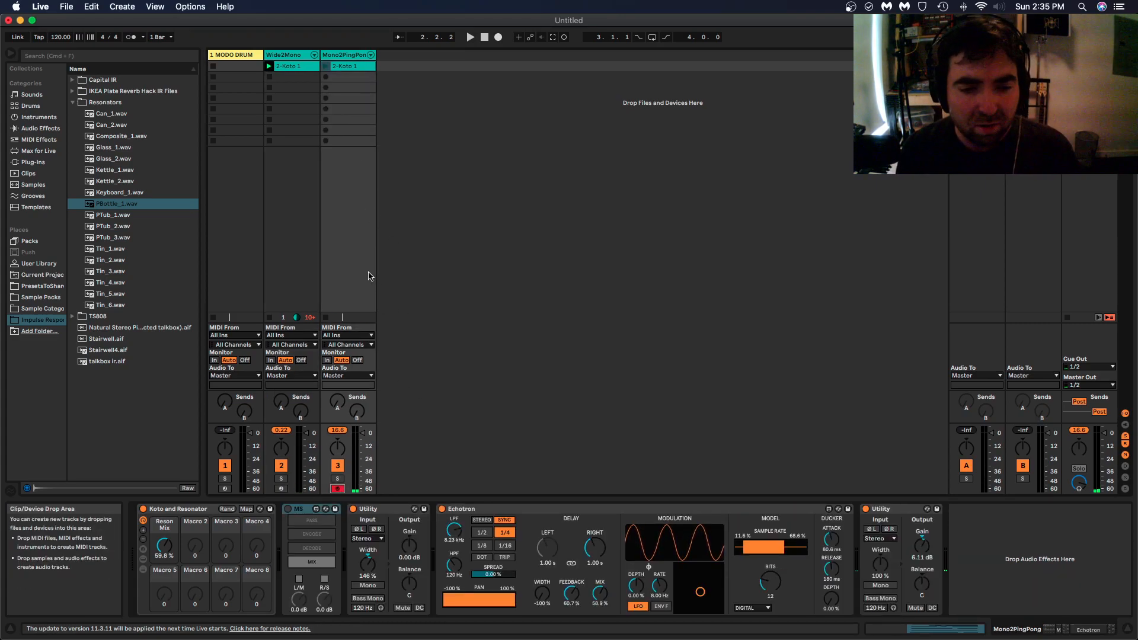
click(175, 511)
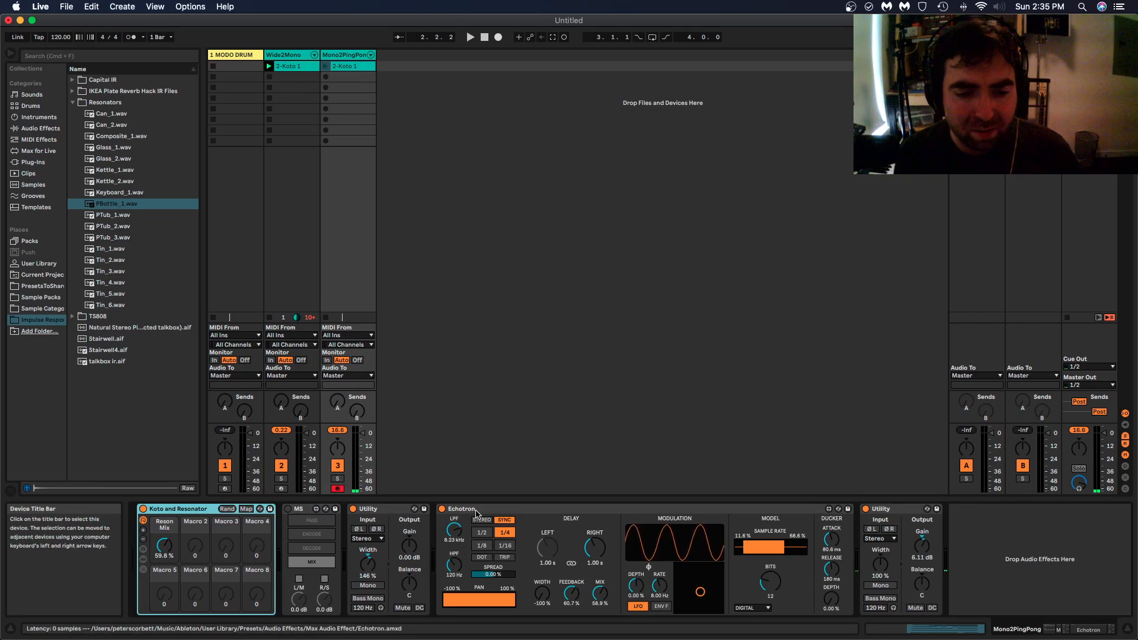
click(375, 510)
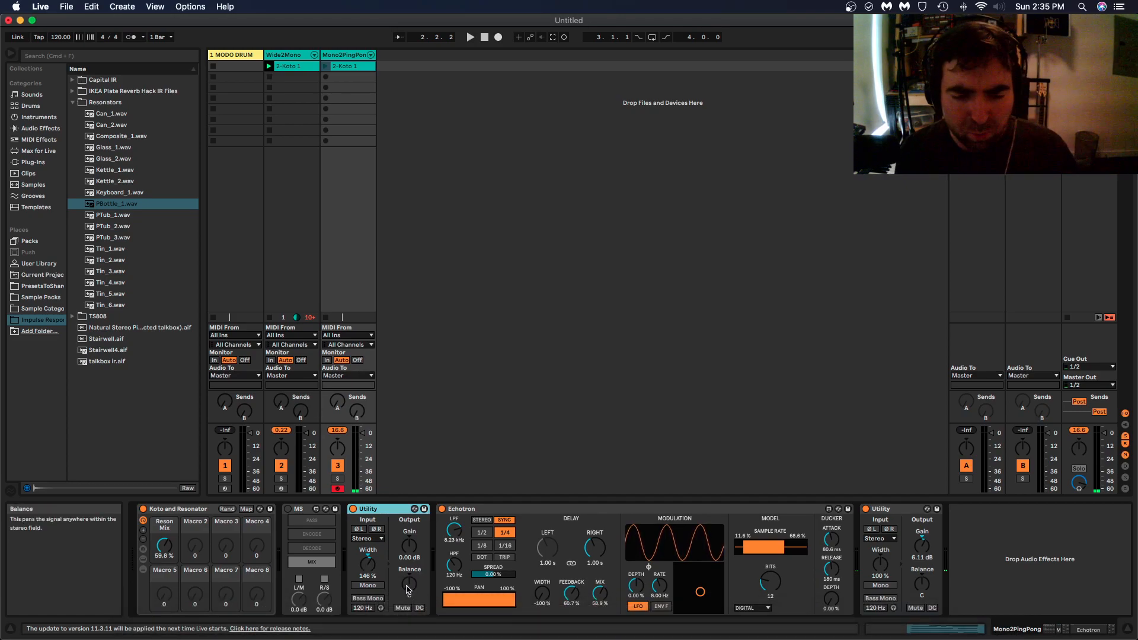
- Demonstrate the Echotron's stereo Width at 100 % and about 0 %, and return it to -100 %
click(536, 511)
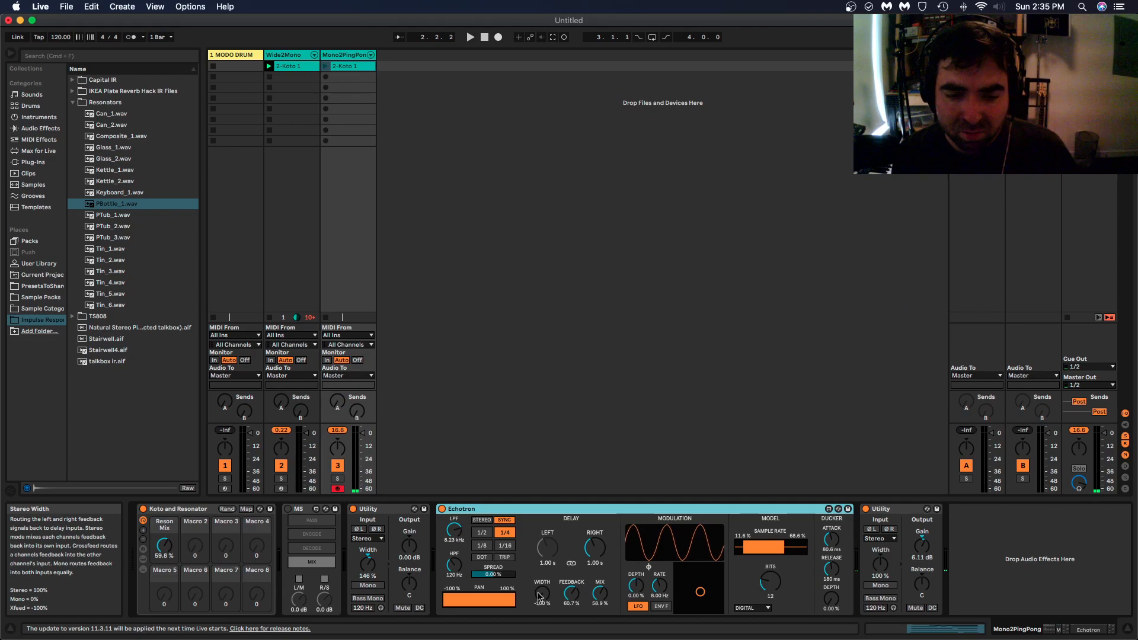
drag(539, 598, 539, 492)
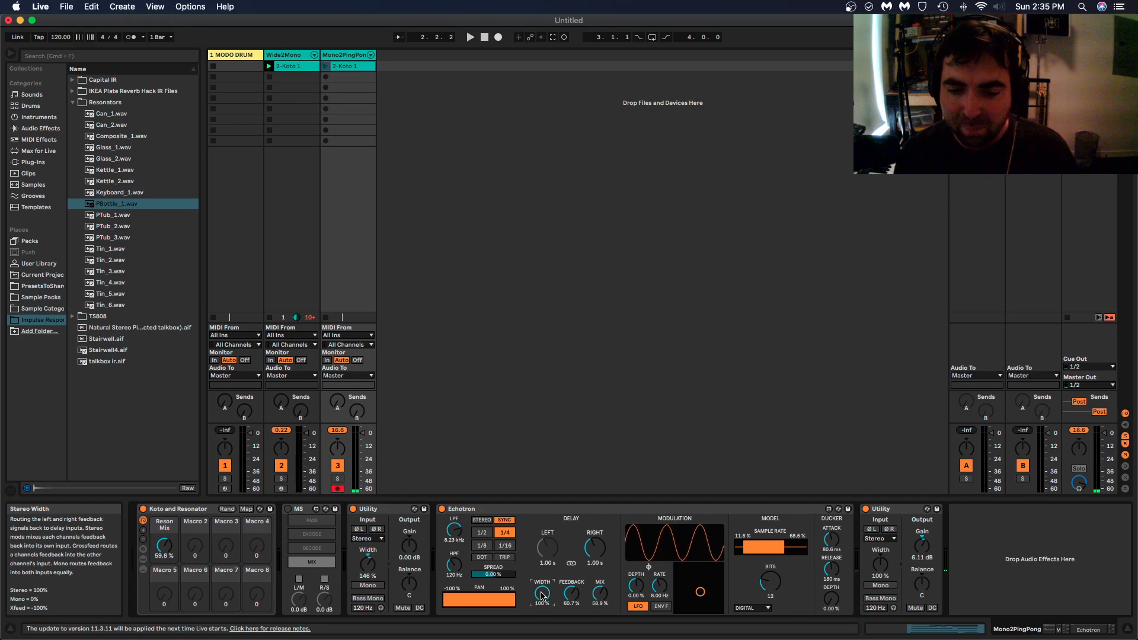
drag(542, 595, 541, 620)
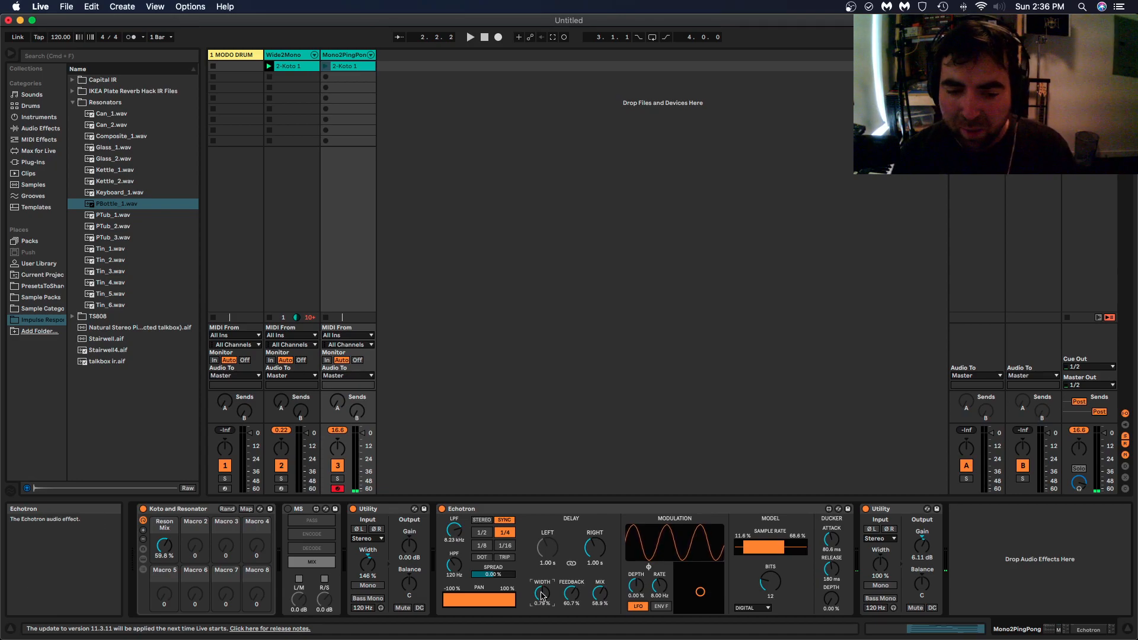
drag(541, 595, 542, 625)
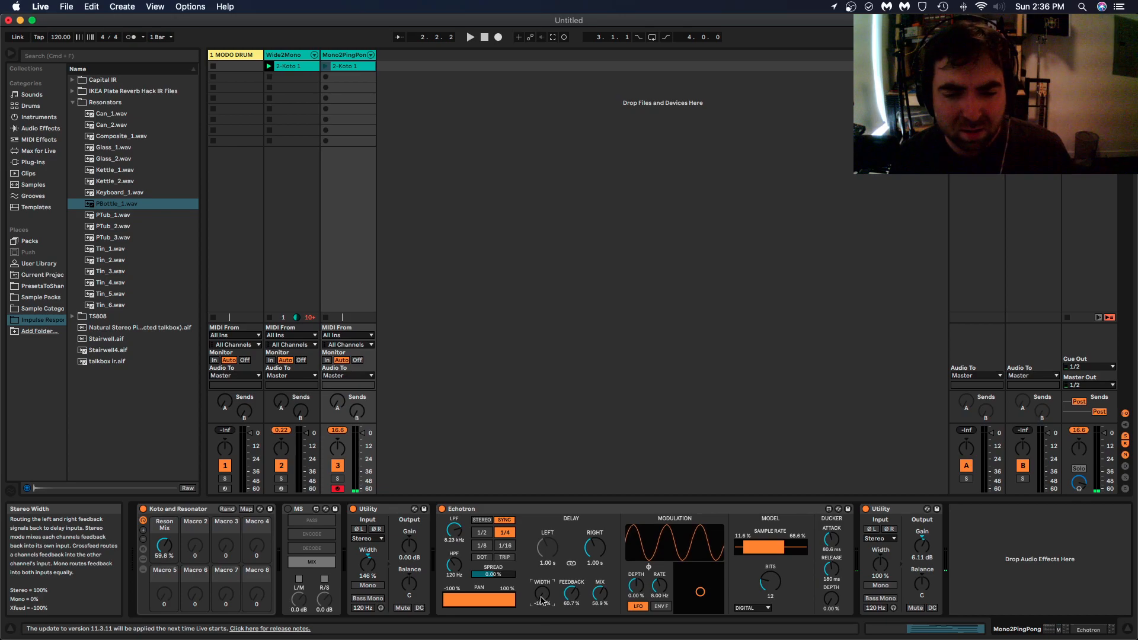
click(542, 510)
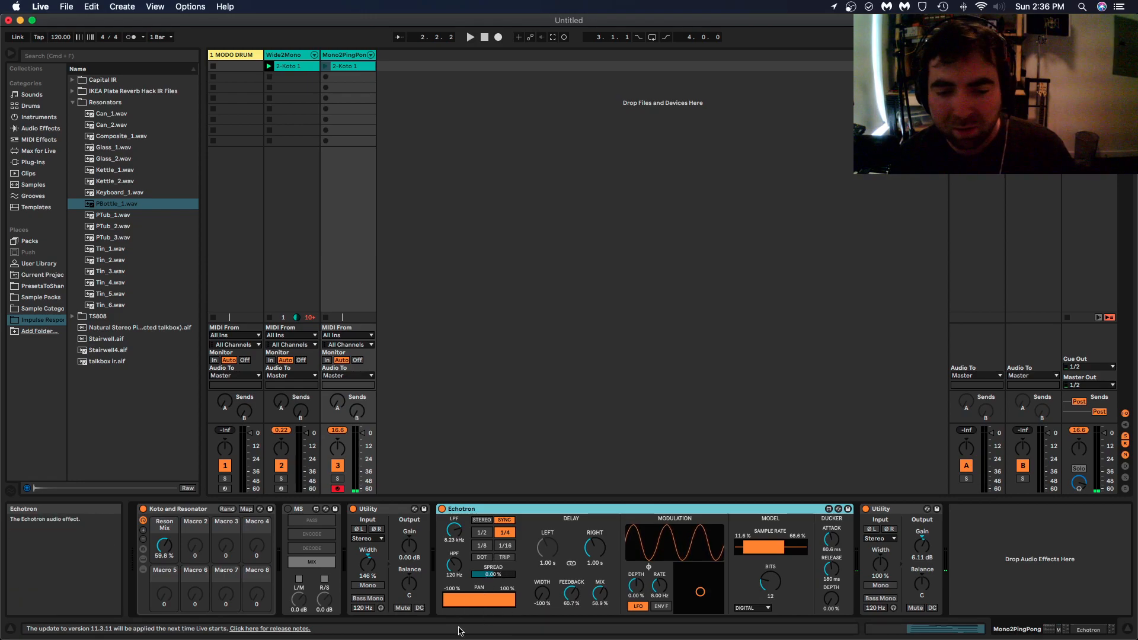
mouse_move(446, 620)
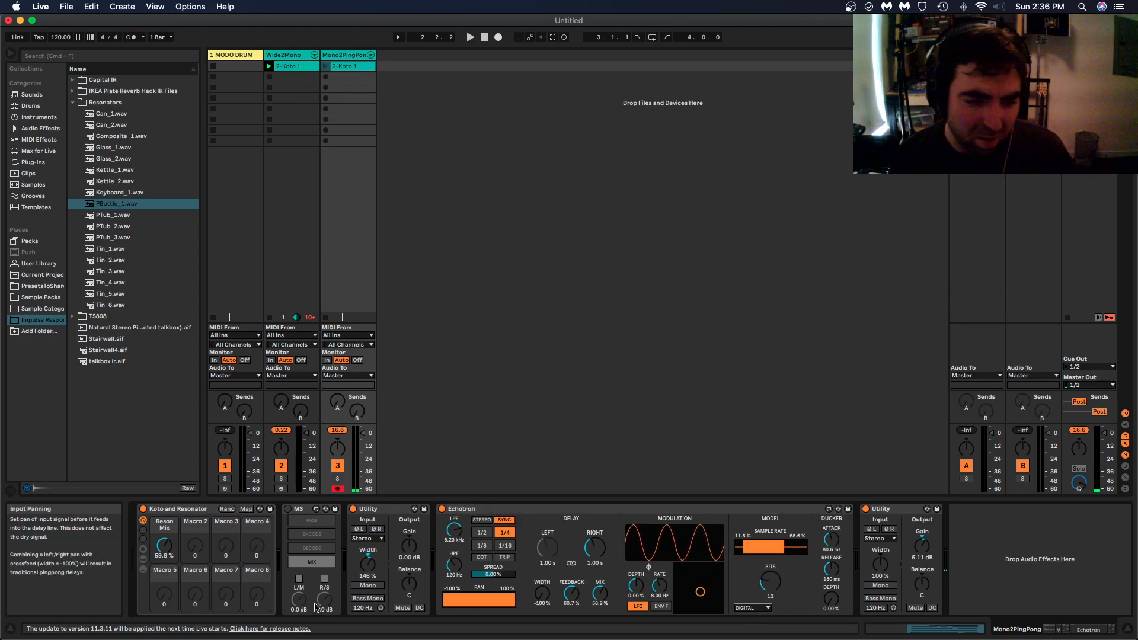
click(525, 515)
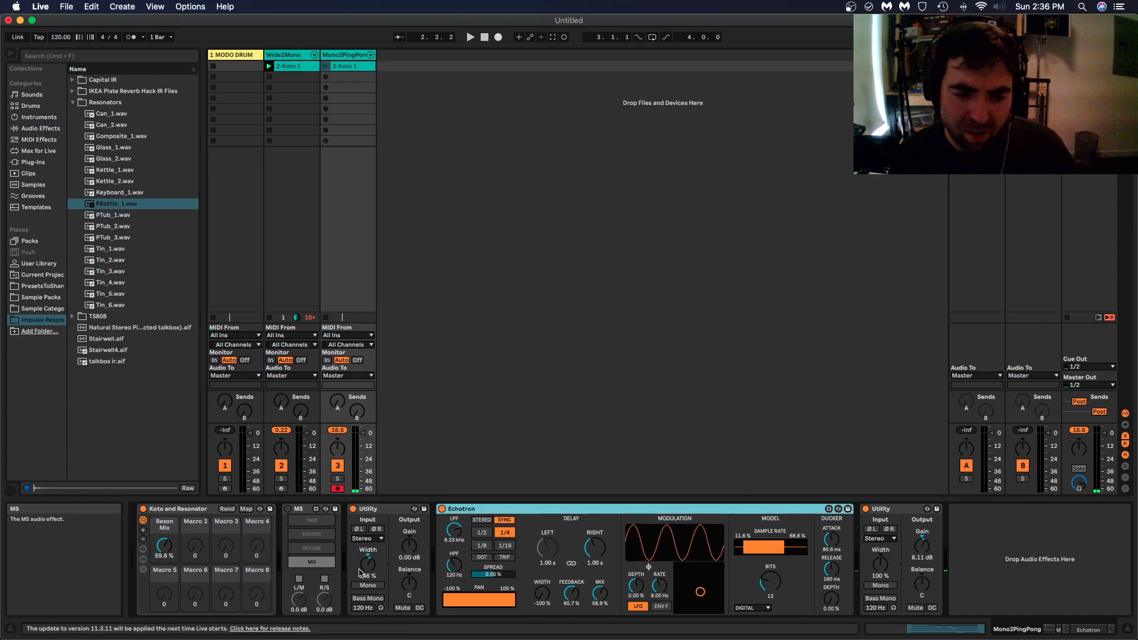
- Try shifting the Balance of the Utility before the Echotron to 12R and return it to centre
click(380, 510)
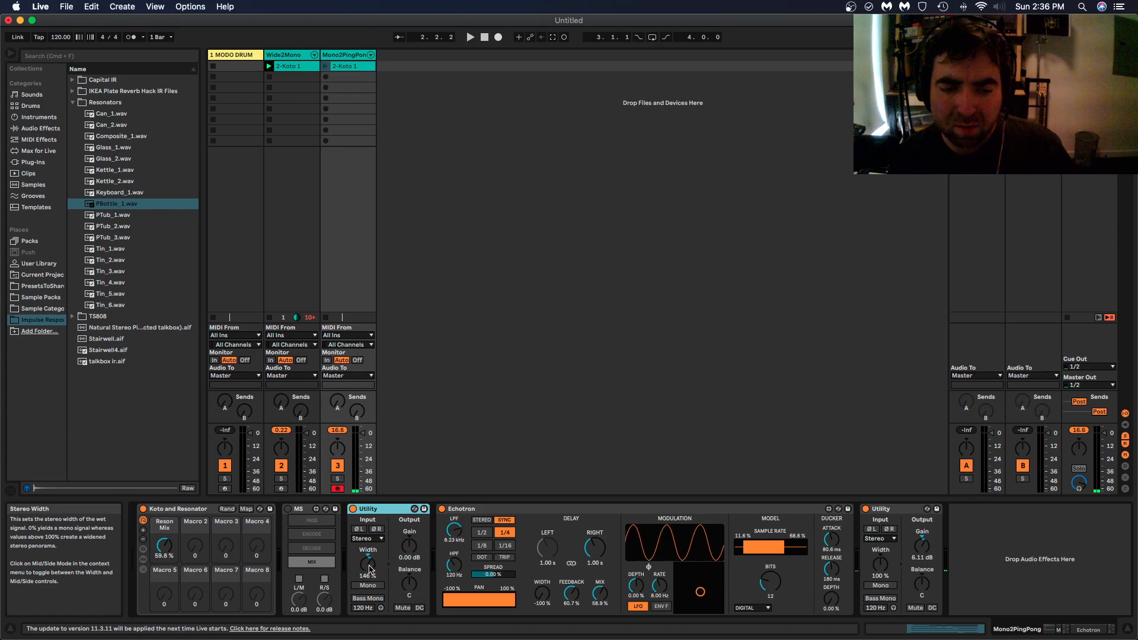
click(368, 568)
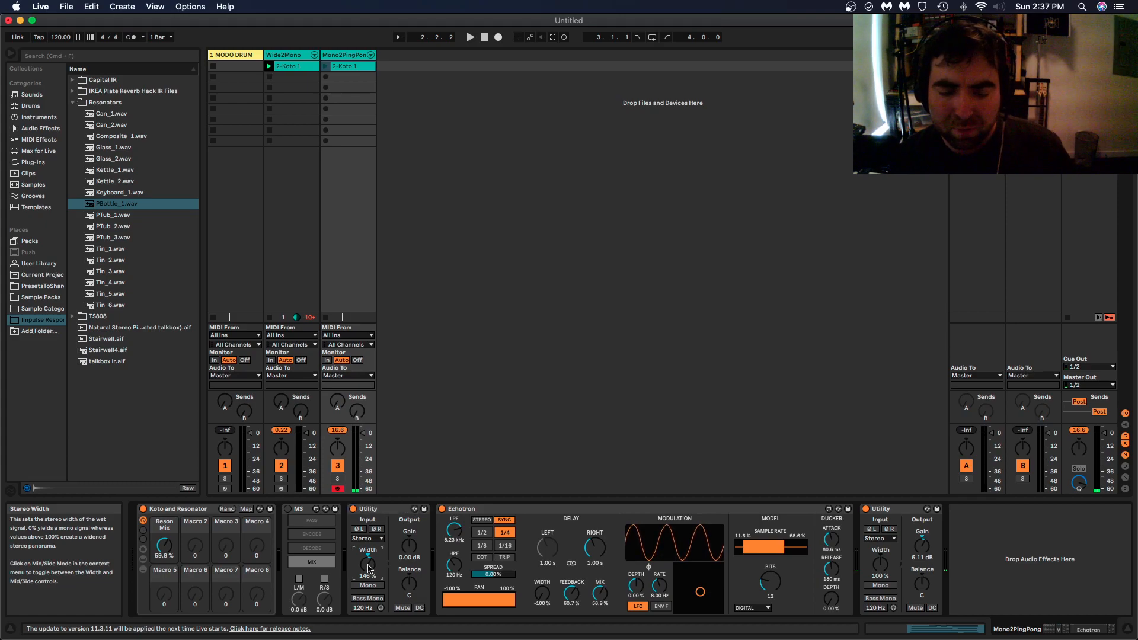
drag(409, 584, 409, 582)
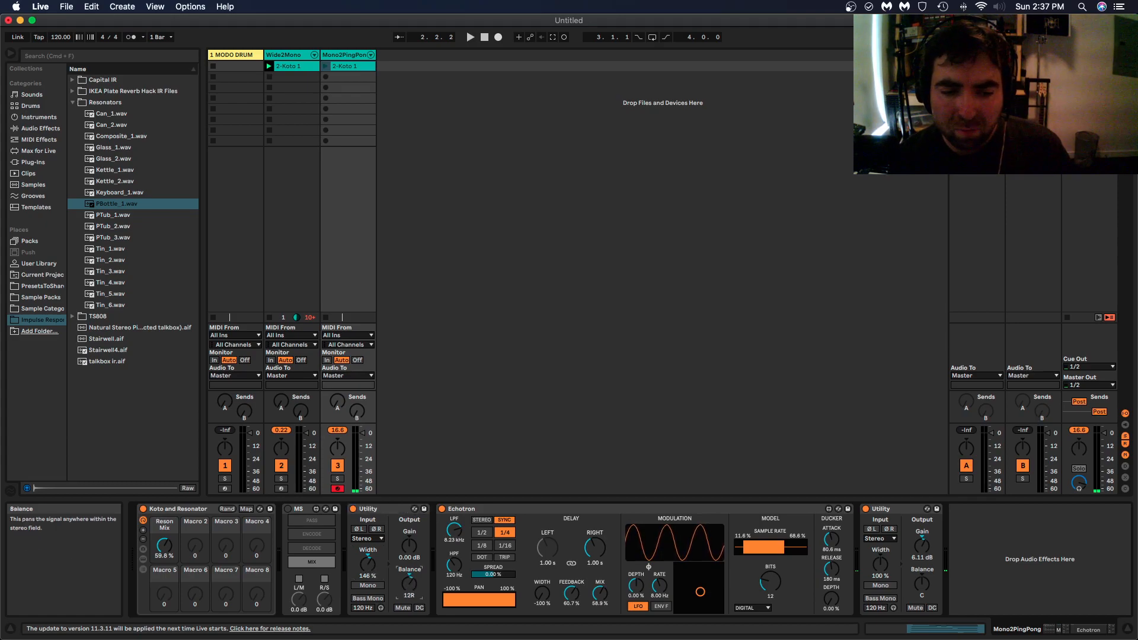
drag(409, 584, 412, 586)
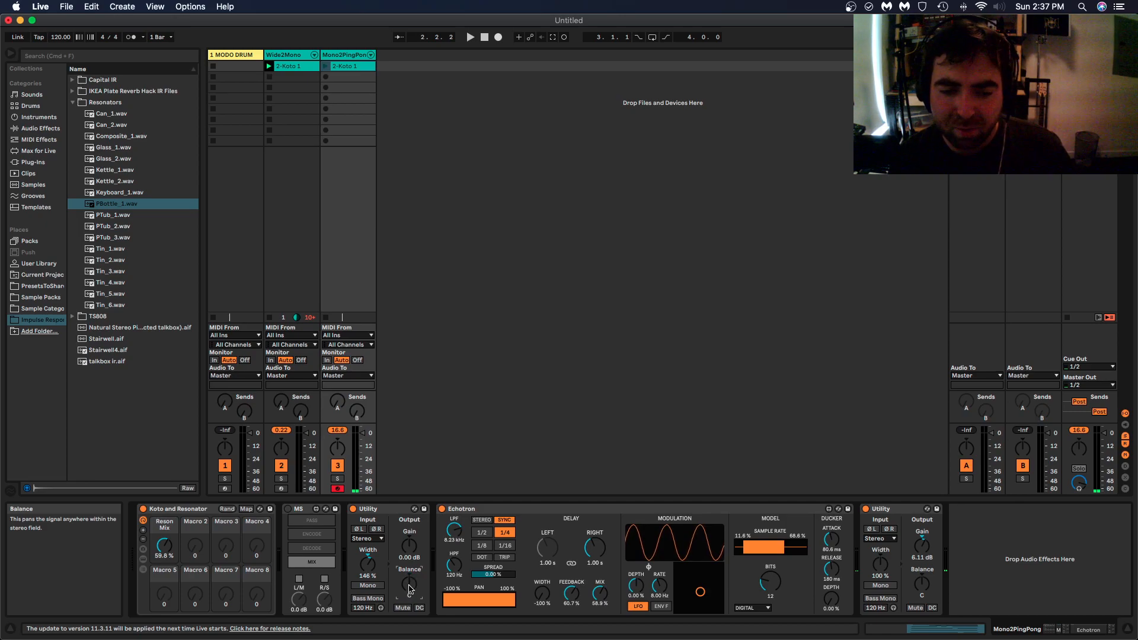